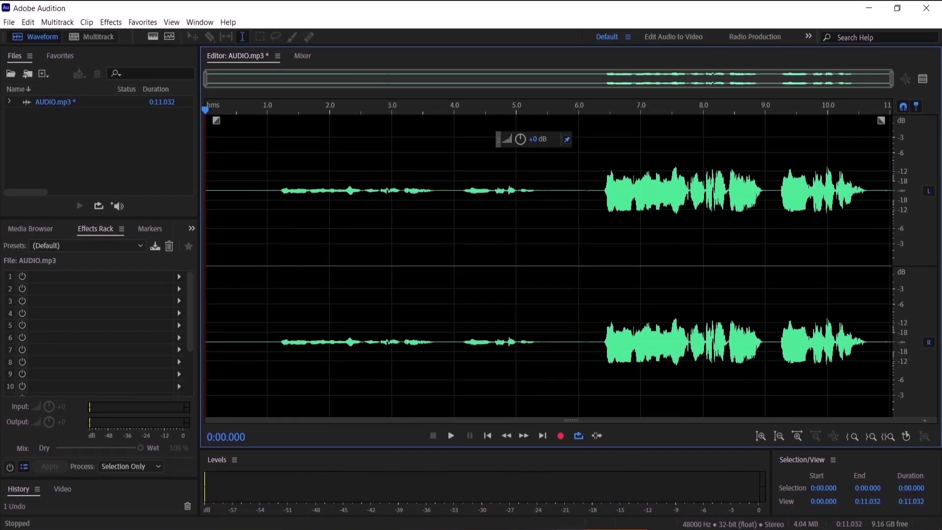
Play the quiet speech starting from about the 1-second mark
{"action": "left_click", "coordinate": [270, 112]}
{"action": "key", "text": "space"}
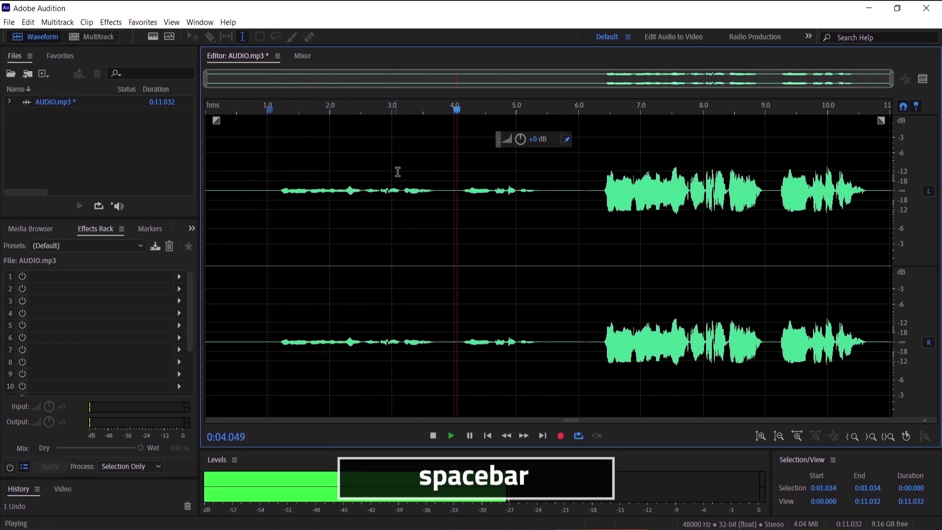
{"action": "key", "text": "space"}
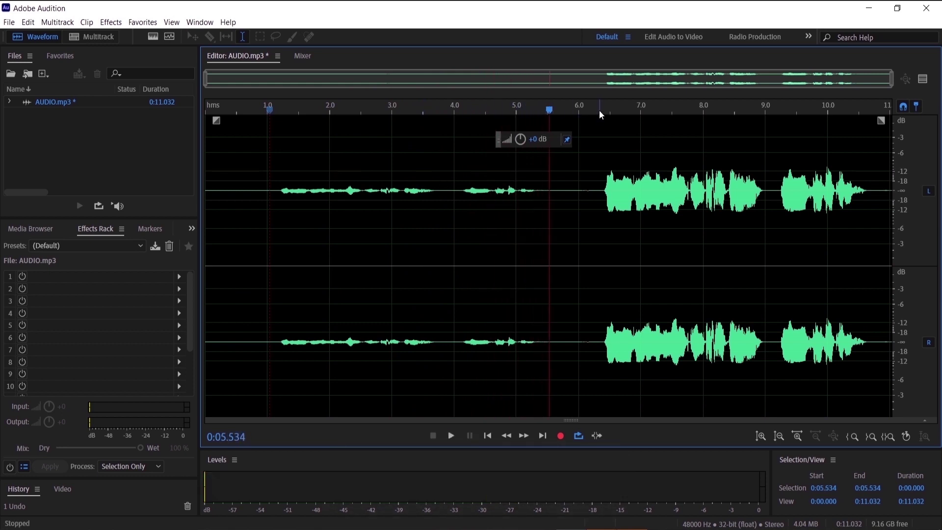
Check the louder speech at 6.27 s, then delete everything from 6.0 s onward
{"action": "left_click", "coordinate": [599, 110]}
{"action": "key", "text": "space"}
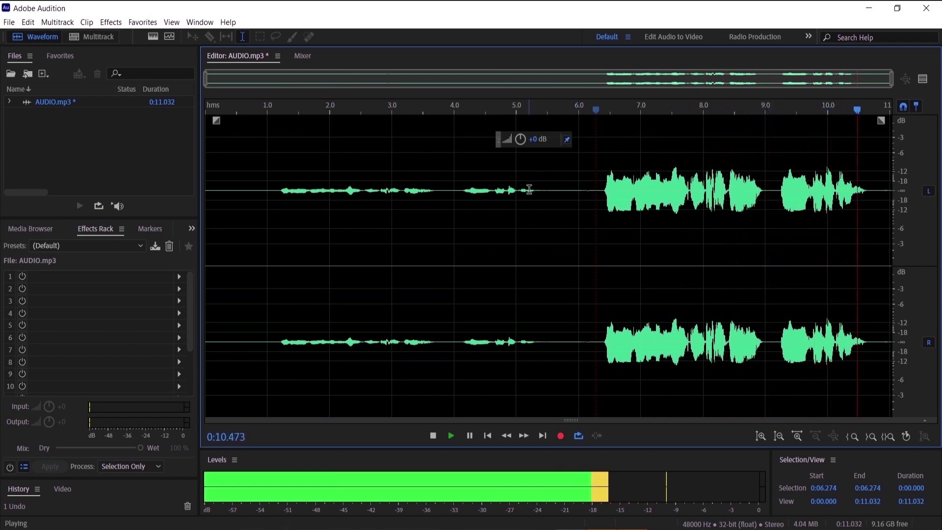
{"action": "key", "text": "space"}
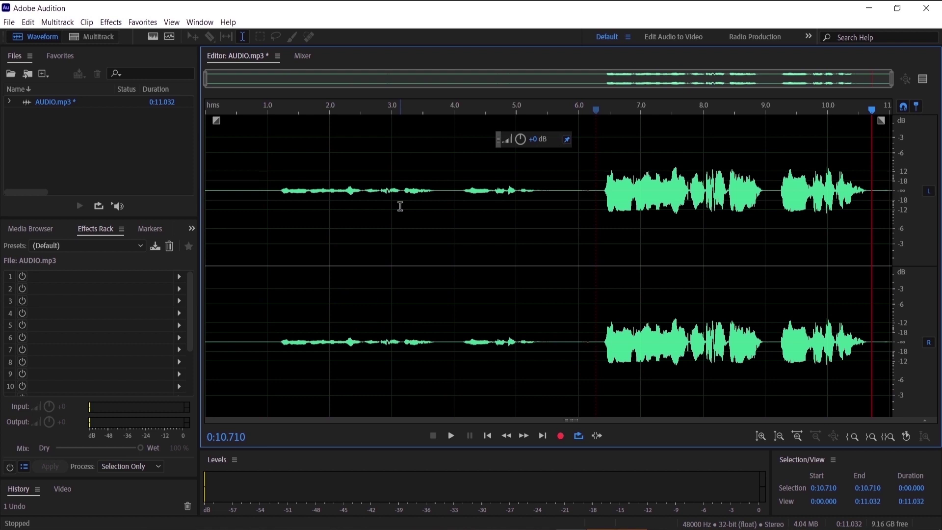
{"action": "left_click_drag", "start_coordinate": [579, 191], "coordinate": [889, 170]}
{"action": "key", "text": "Delete"}
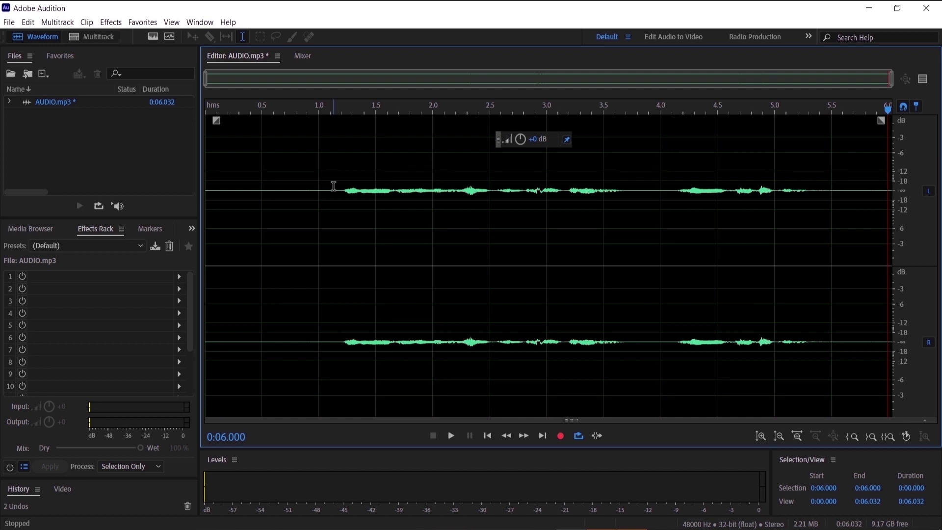
Capture a noise print from the silent first 0.91 seconds
{"action": "left_click_drag", "start_coordinate": [309, 190], "coordinate": [204, 204]}
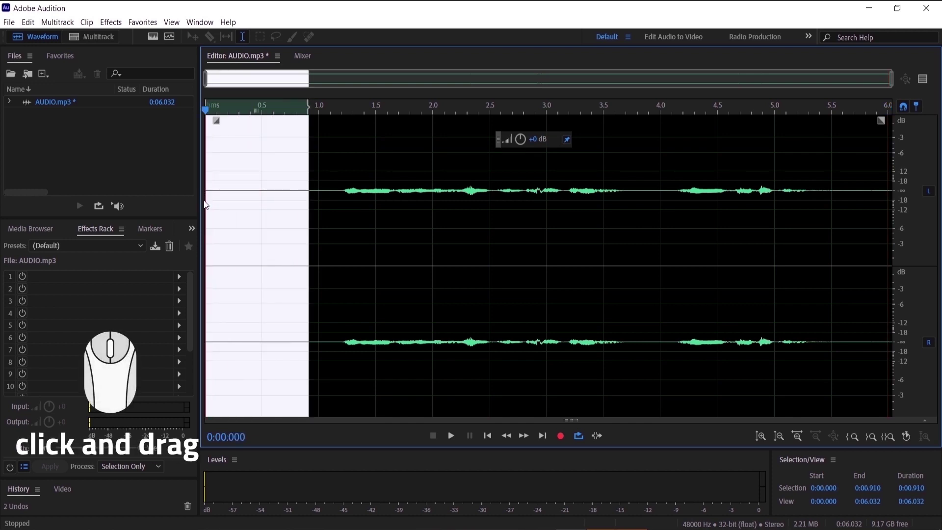
{"action": "right_click", "coordinate": [241, 184]}
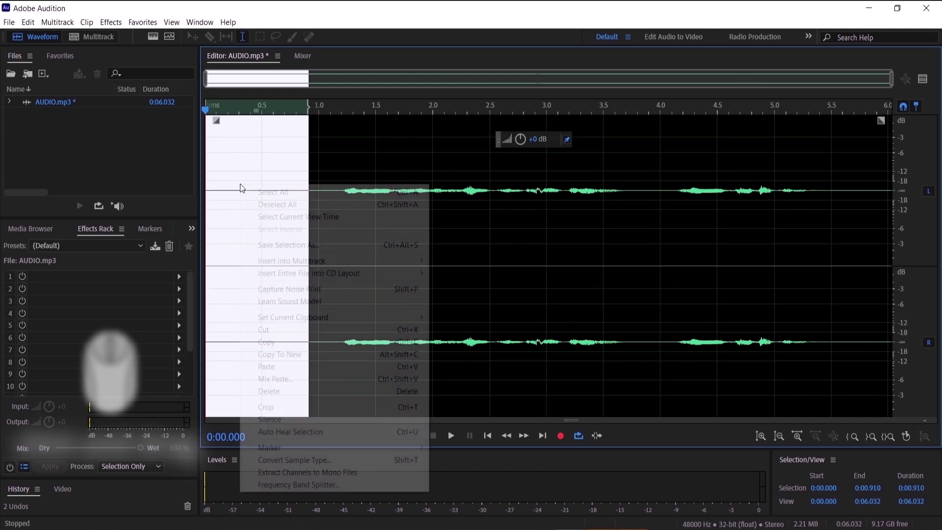
{"action": "left_click", "coordinate": [320, 292]}
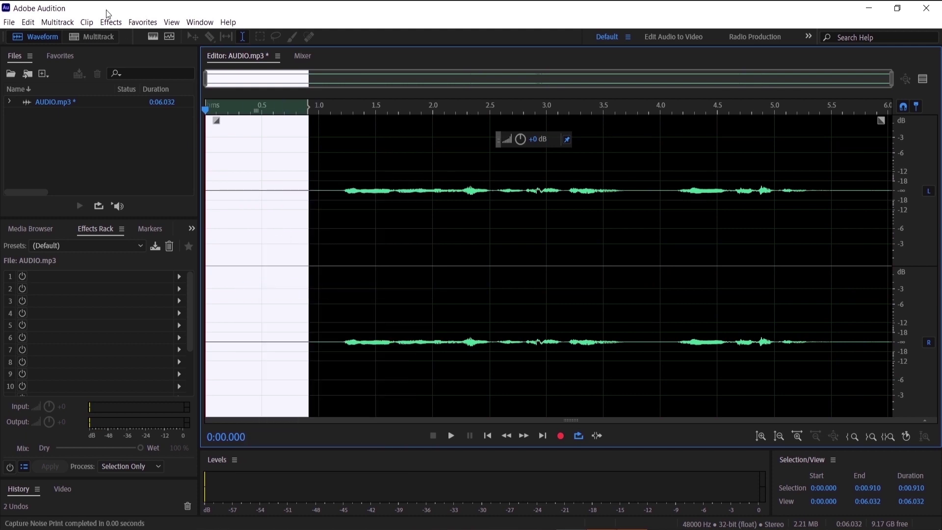
Apply Noise Reduction (50%, 15.2 dB) to the entire file using the captured print
{"action": "left_click", "coordinate": [109, 22]}
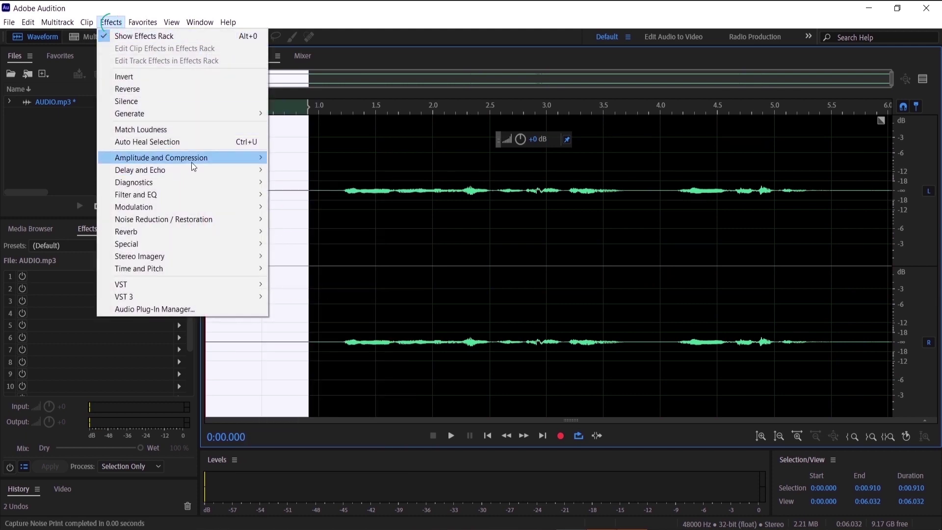
{"action": "mouse_move", "coordinate": [215, 219]}
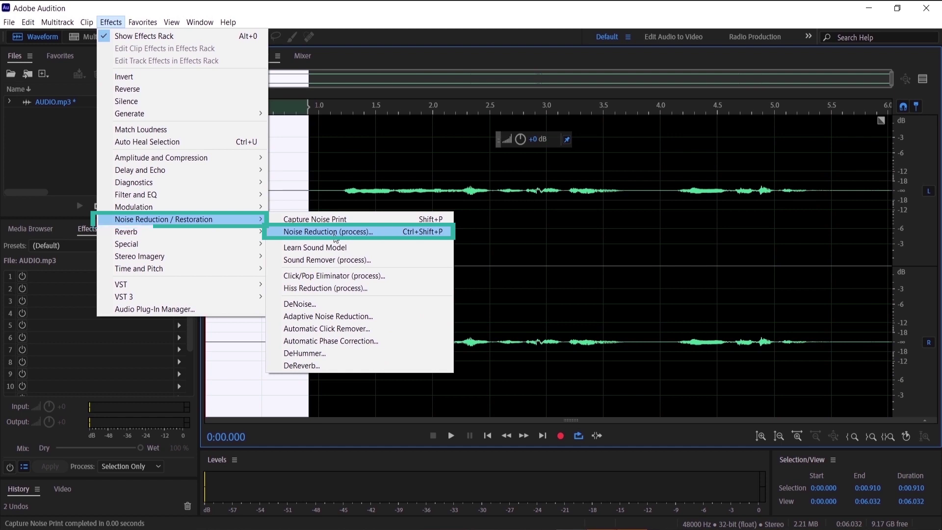
{"action": "left_click", "coordinate": [335, 232]}
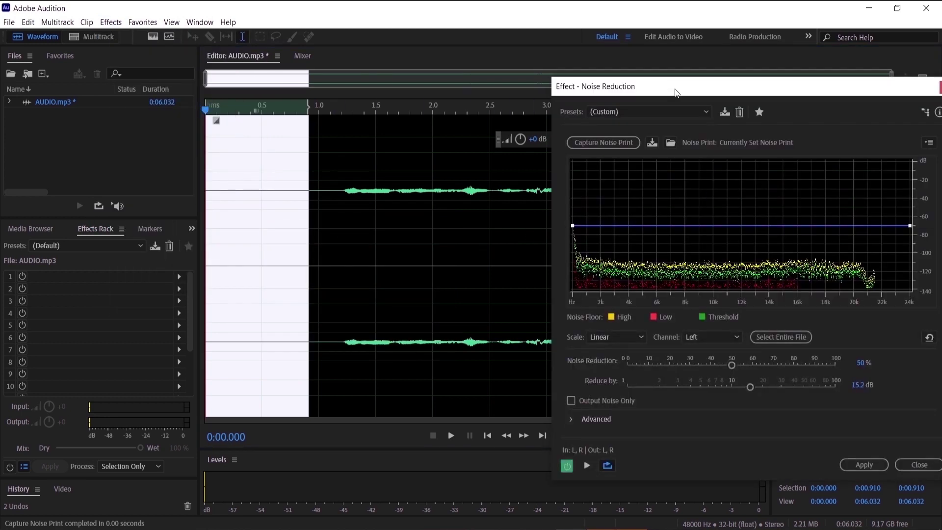
{"action": "left_click_drag", "start_coordinate": [676, 92], "coordinate": [546, 87]}
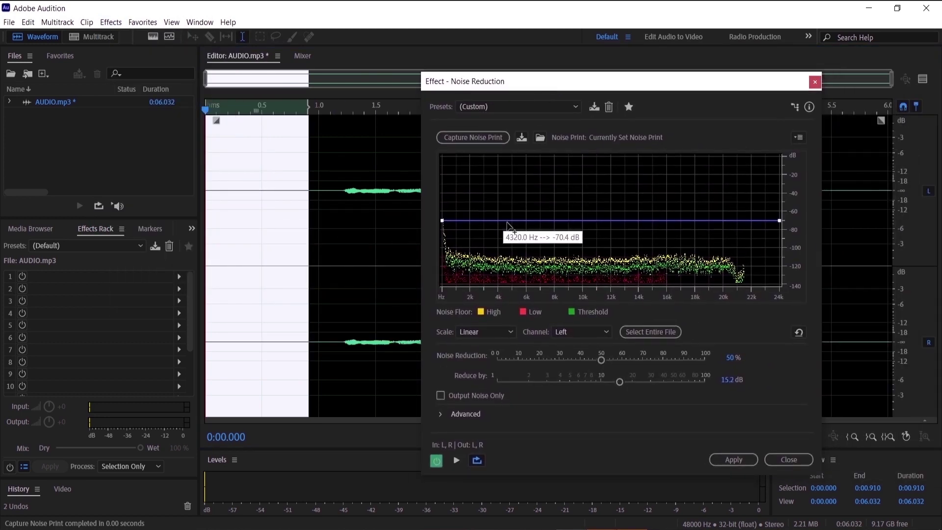
{"action": "left_click", "coordinate": [656, 334]}
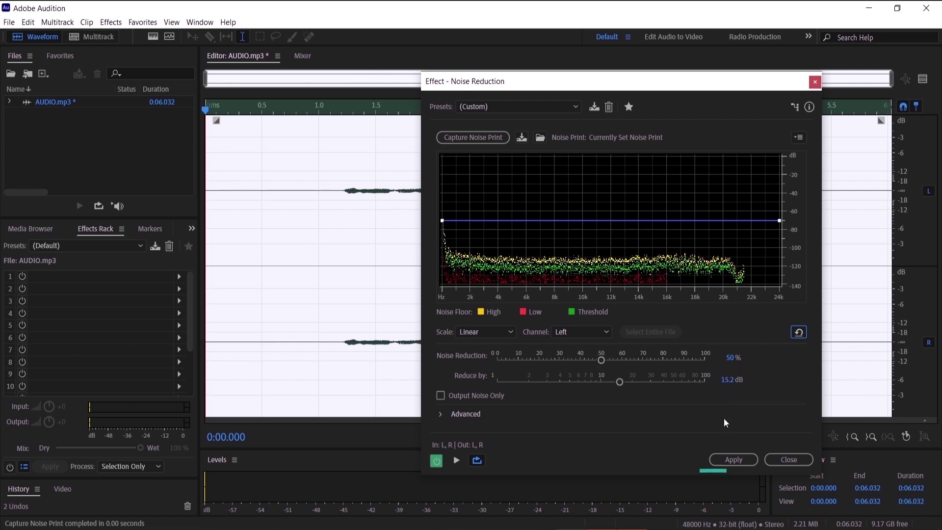
{"action": "left_click", "coordinate": [735, 460]}
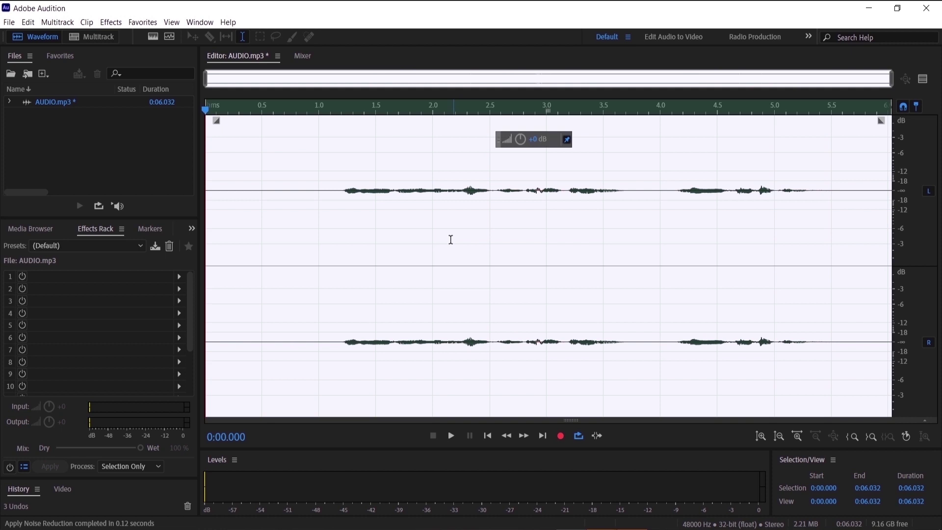
Apply Normalize with the target set to -6.00 dB across the whole clip
{"action": "left_click", "coordinate": [112, 22]}
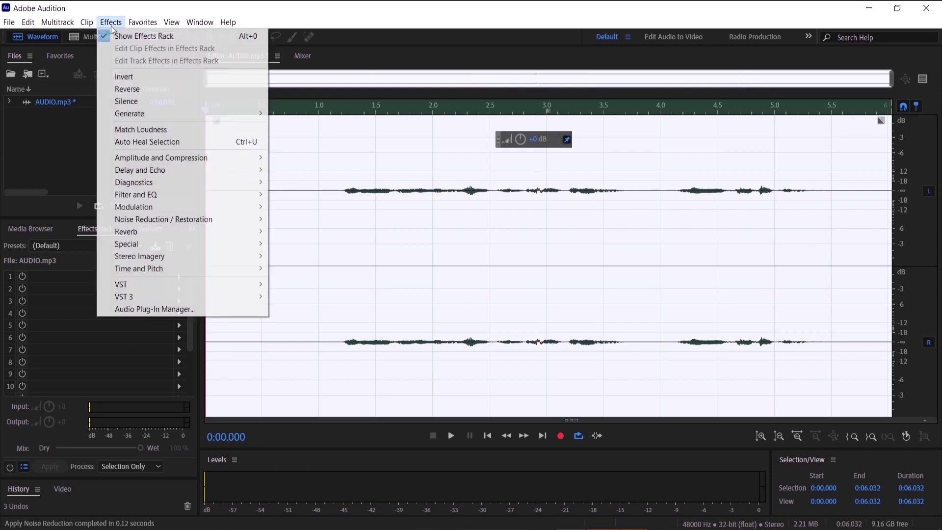
{"action": "mouse_move", "coordinate": [182, 166]}
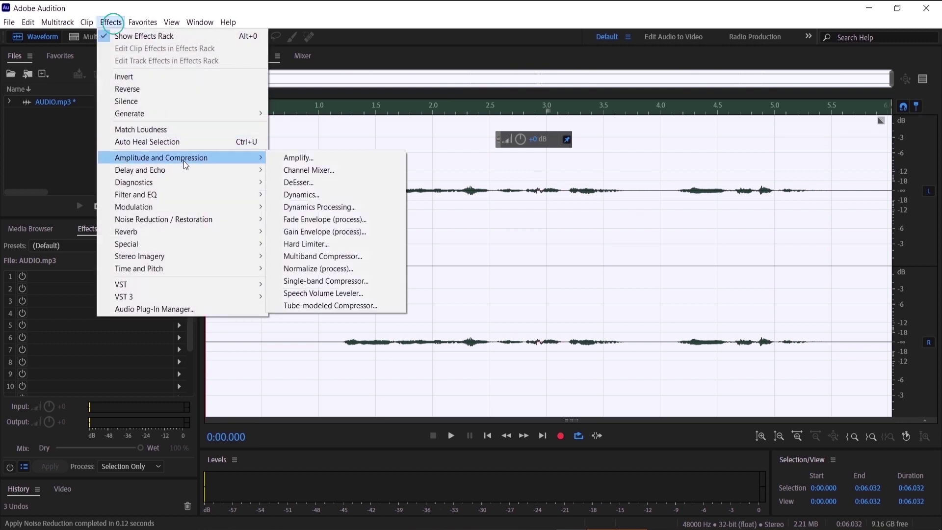
{"action": "left_click", "coordinate": [352, 270]}
{"action": "left_click", "coordinate": [450, 241]}
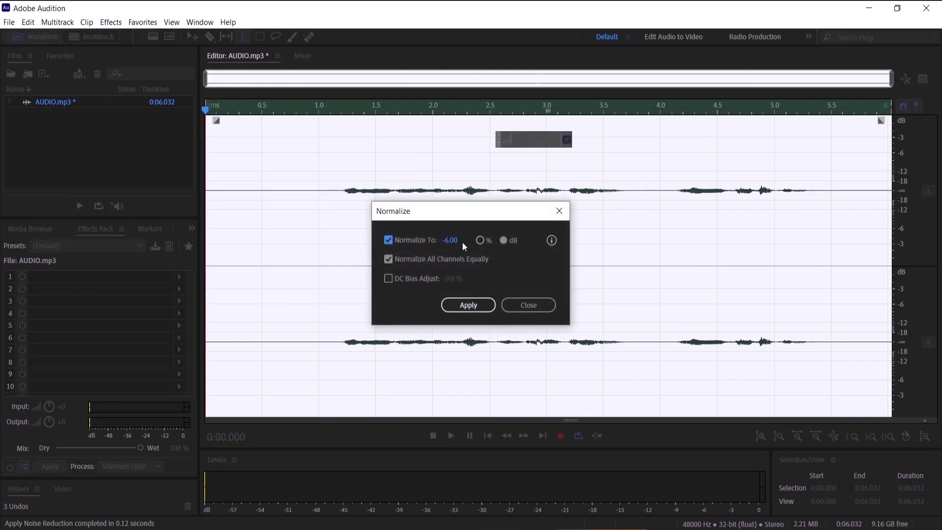
{"action": "left_click", "coordinate": [503, 240]}
{"action": "left_click", "coordinate": [476, 305]}
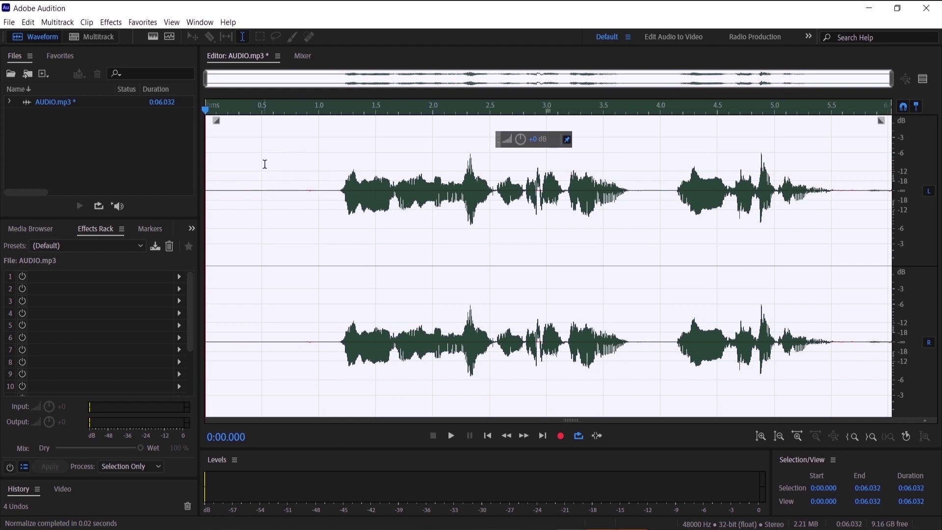
Apply the 20-band Graphic Equalizer boosting 8k +2.6, 11.3k +7 and 16k +2.3 dB
{"action": "left_click", "coordinate": [102, 26]}
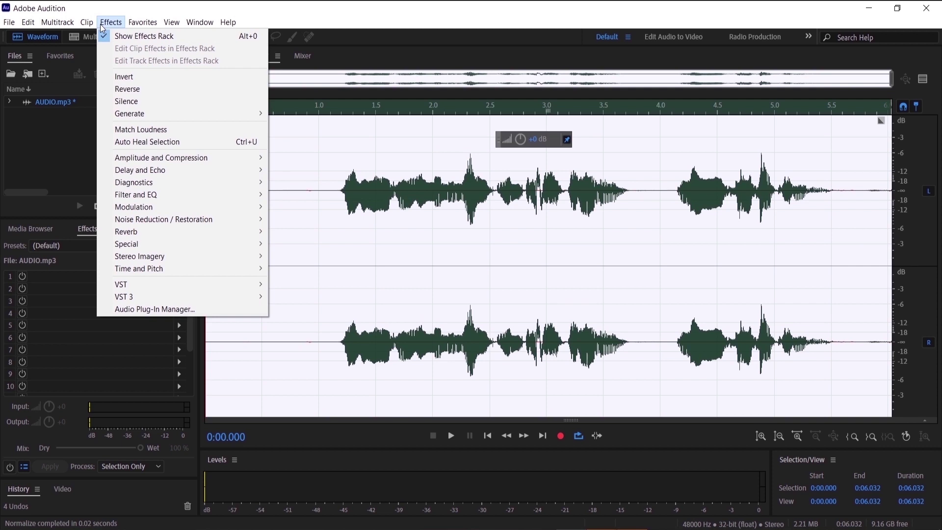
{"action": "mouse_move", "coordinate": [193, 199]}
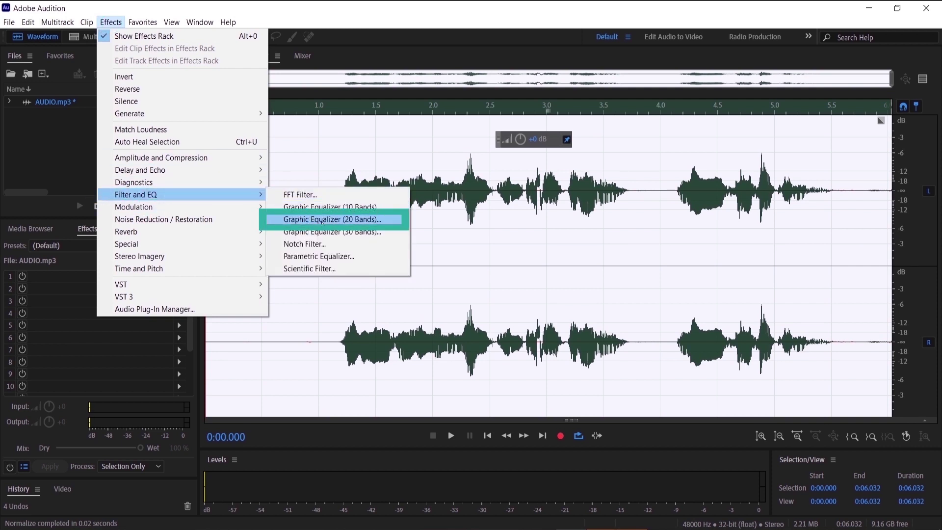
{"action": "left_click", "coordinate": [323, 224]}
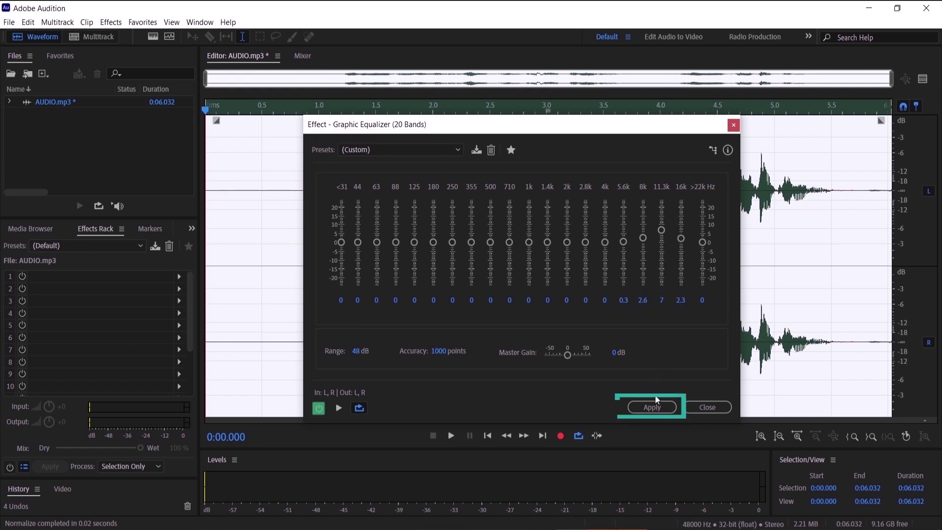
{"action": "left_click", "coordinate": [653, 408]}
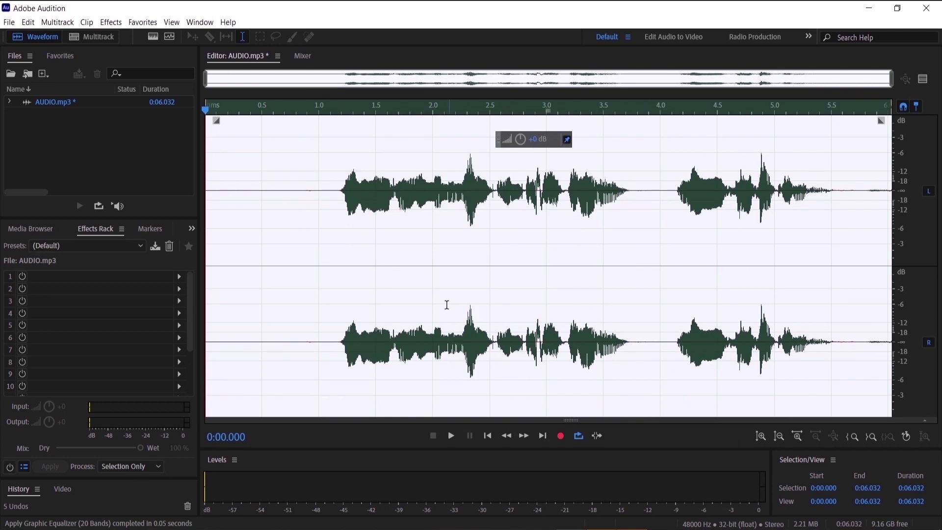
Play back the equalized speech from just before it begins
{"action": "left_click", "coordinate": [303, 202]}
{"action": "key", "text": "space"}
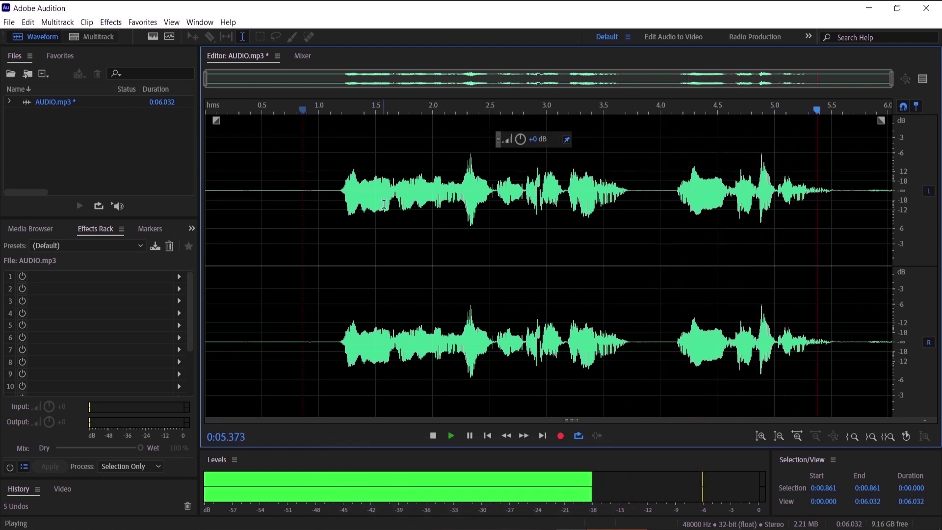
{"action": "key", "text": "space"}
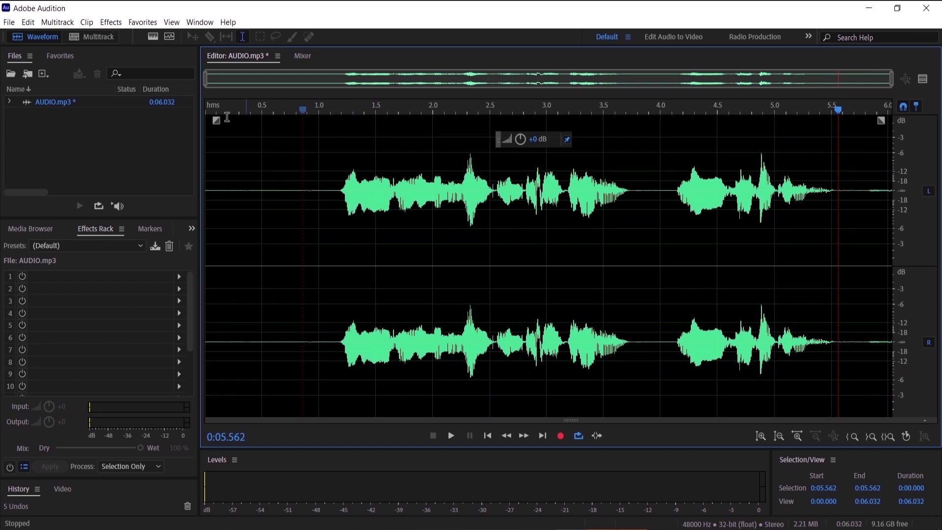
Apply the Single-band Compressor with -15 dB threshold and 5:1 ratio
{"action": "left_click", "coordinate": [111, 22]}
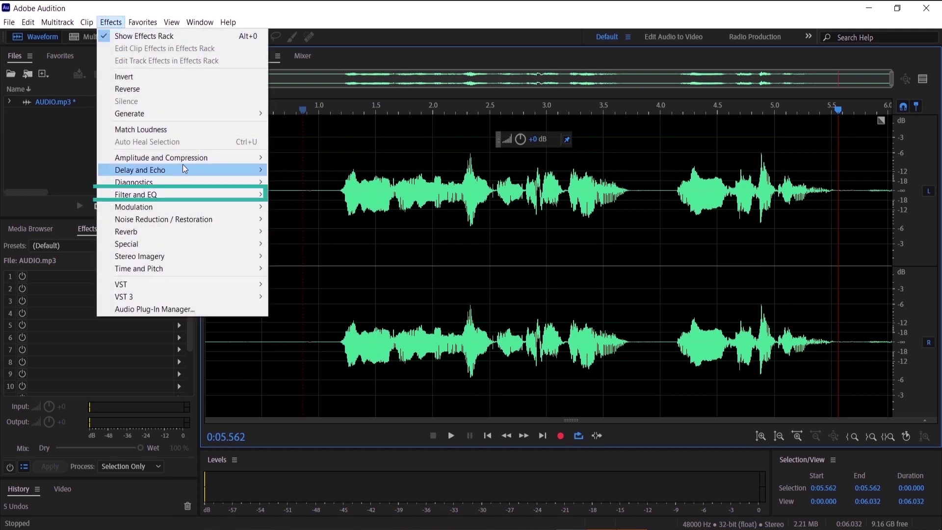
{"action": "mouse_move", "coordinate": [186, 161]}
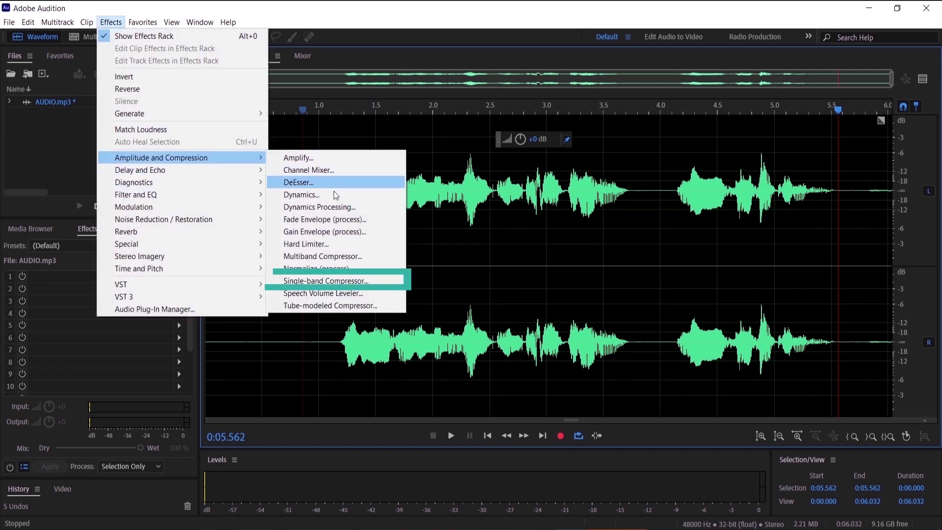
{"action": "left_click", "coordinate": [343, 281]}
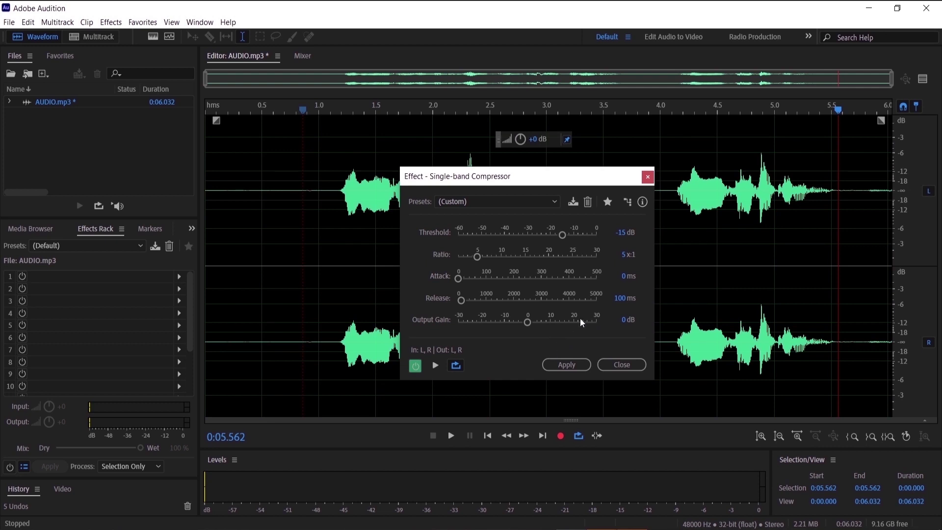
{"action": "left_click", "coordinate": [562, 367]}
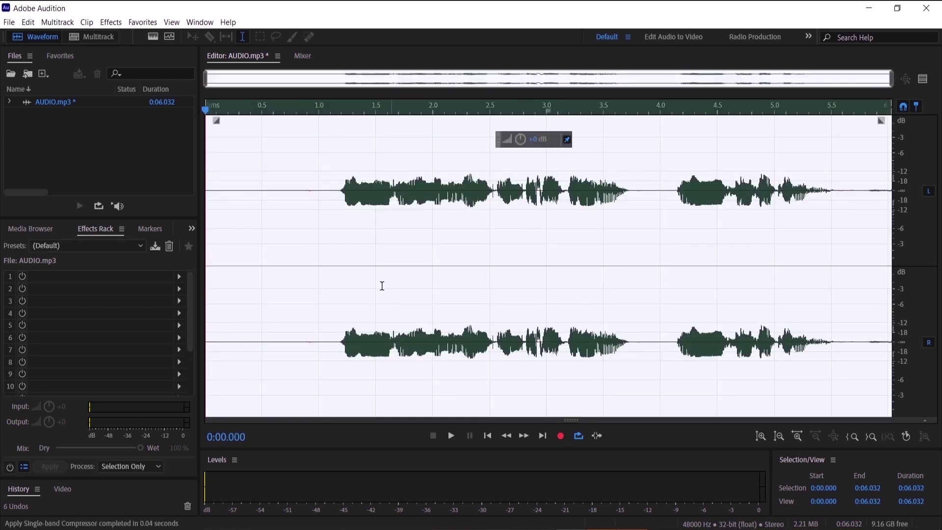
Play back the compressed speech from just before it begins
{"action": "left_click", "coordinate": [309, 203]}
{"action": "key", "text": "space"}
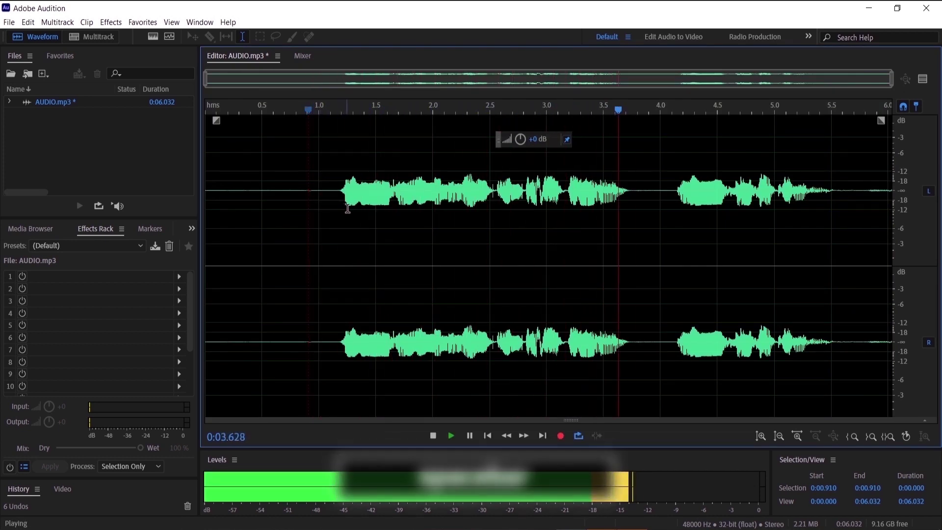
{"action": "key", "text": "space"}
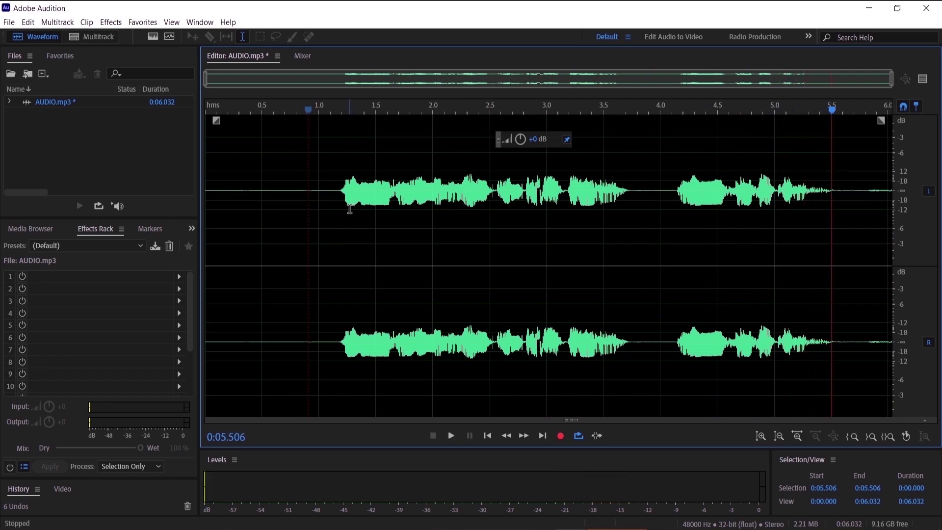
Preview the DeNoise effect on the speech from about 0.8 seconds
{"action": "left_click", "coordinate": [113, 23]}
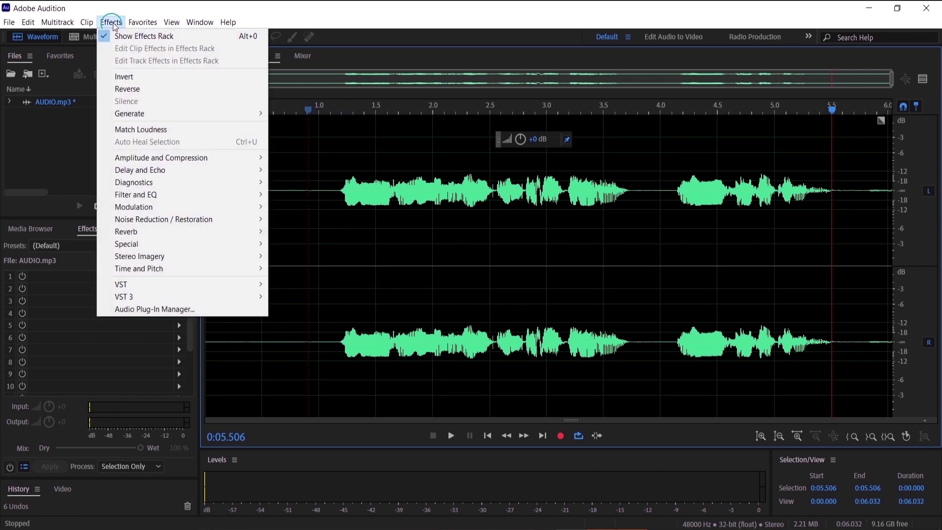
{"action": "mouse_move", "coordinate": [169, 220]}
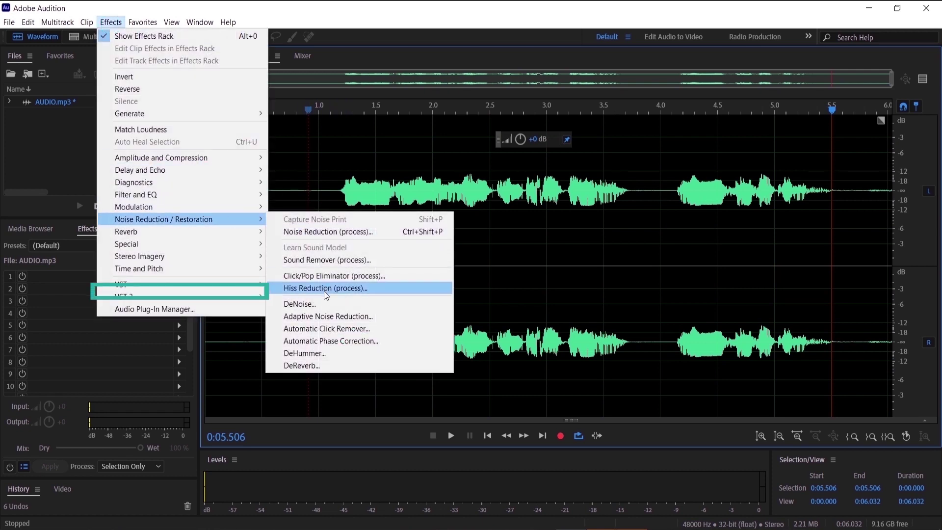
{"action": "left_click", "coordinate": [328, 304]}
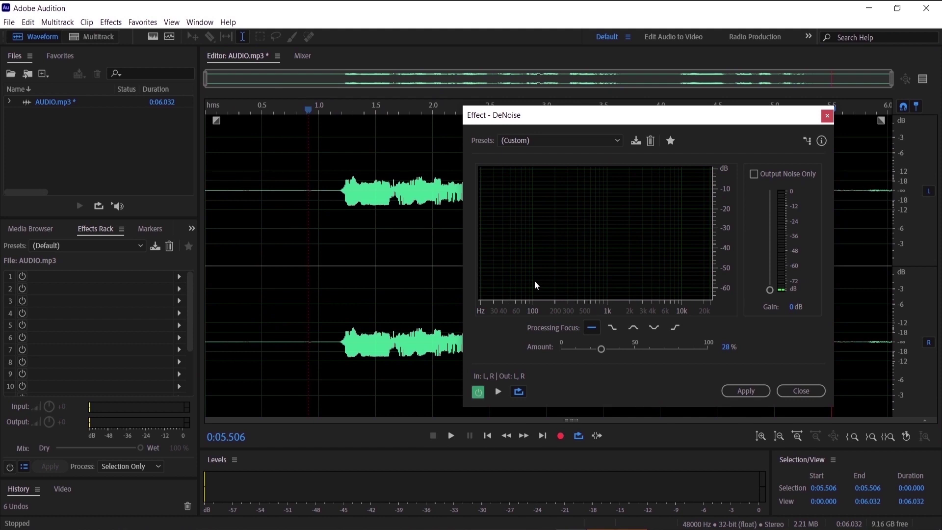
{"action": "left_click", "coordinate": [299, 109]}
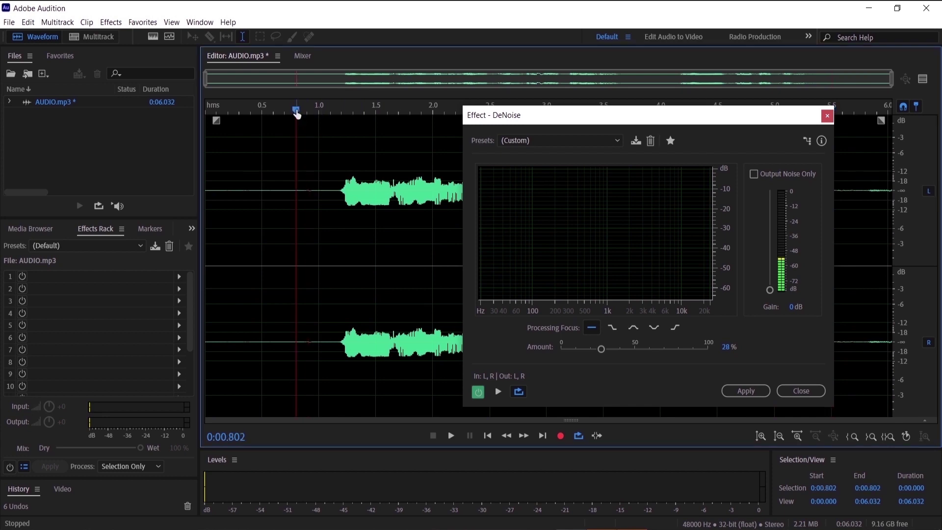
{"action": "key", "text": "space"}
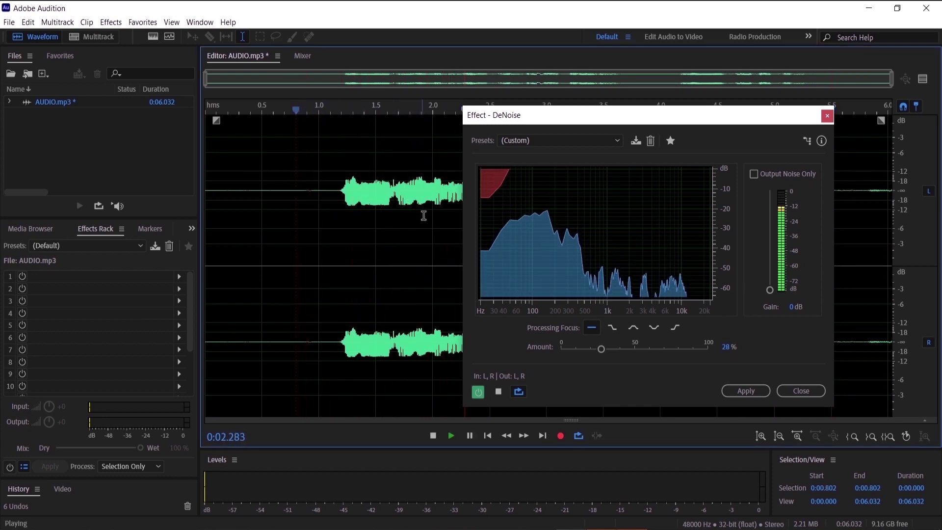
{"action": "key", "text": "space"}
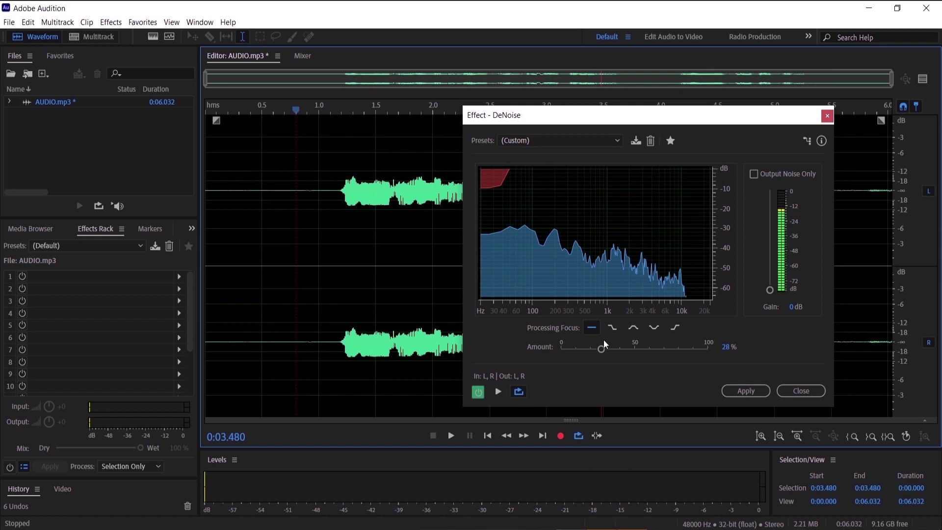
Lower the DeNoise amount to 20%, preview it again, and apply it to the track
{"action": "left_click_drag", "start_coordinate": [601, 348], "coordinate": [599, 352]}
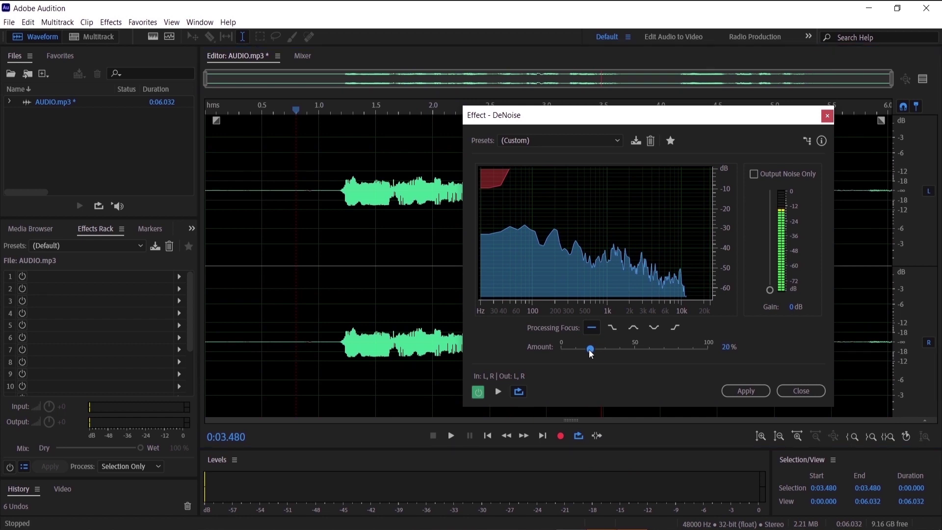
{"action": "left_click", "coordinate": [308, 104]}
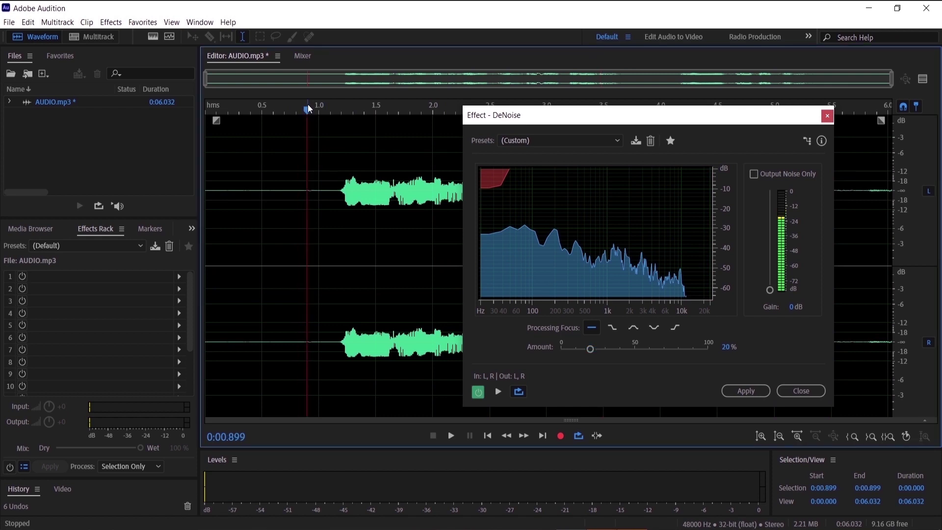
{"action": "key", "text": "space"}
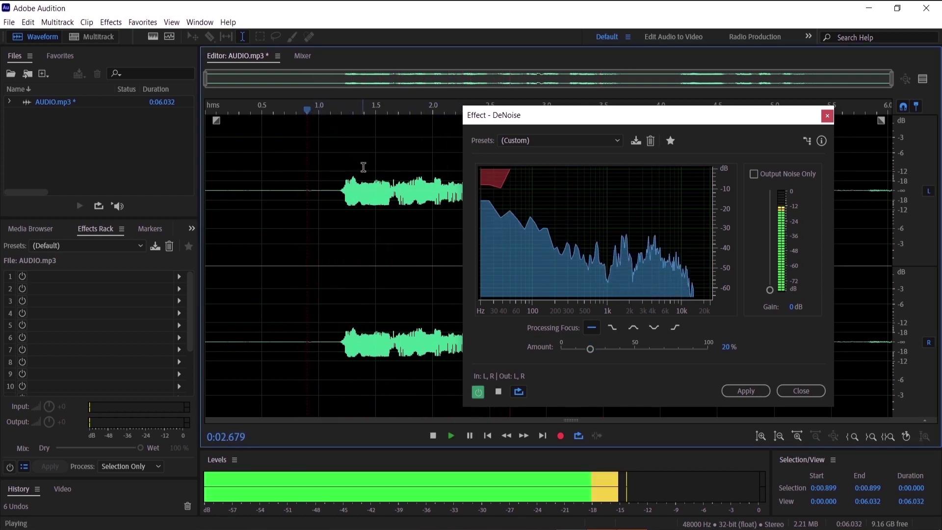
{"action": "key", "text": "space"}
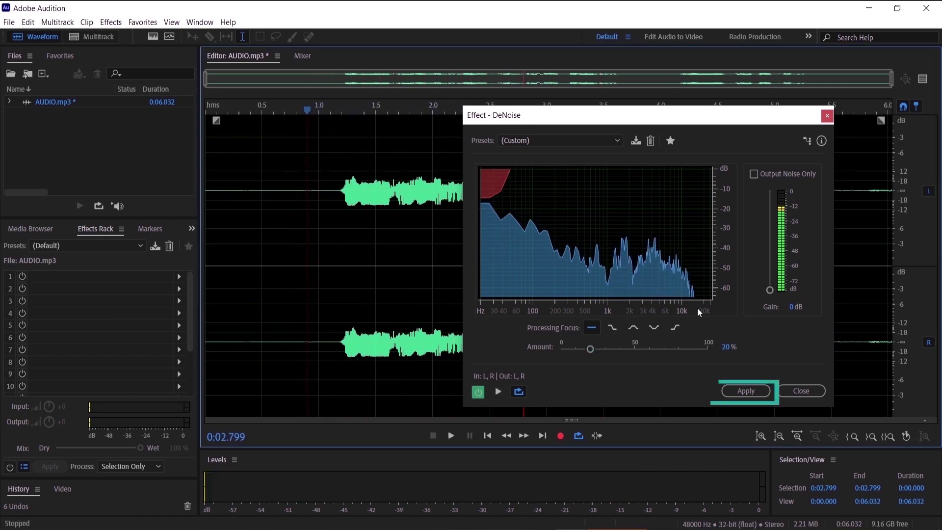
{"action": "left_click", "coordinate": [749, 390]}
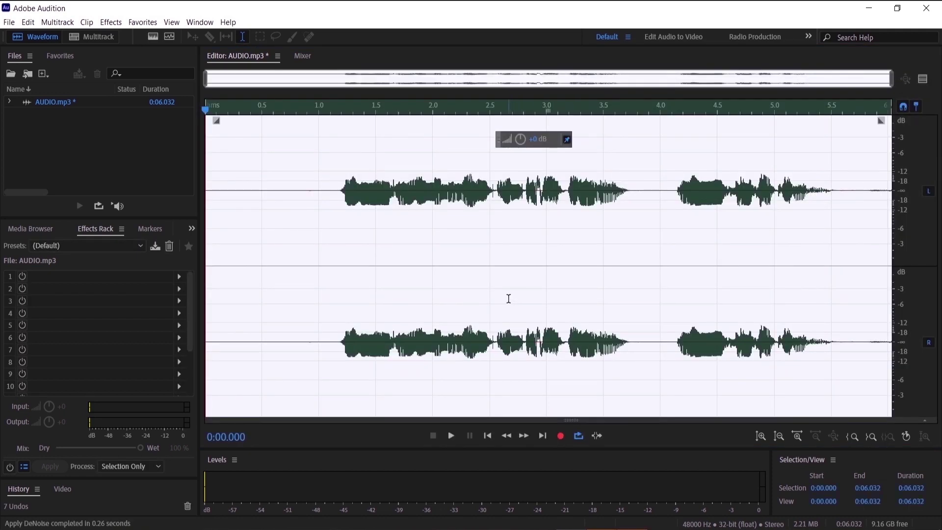
{"action": "key", "text": "space"}
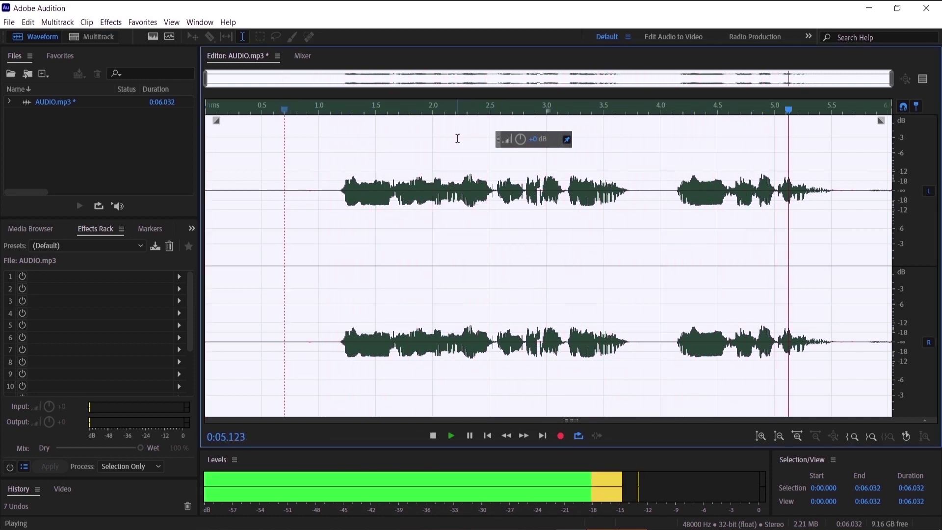
{"action": "key", "text": "space"}
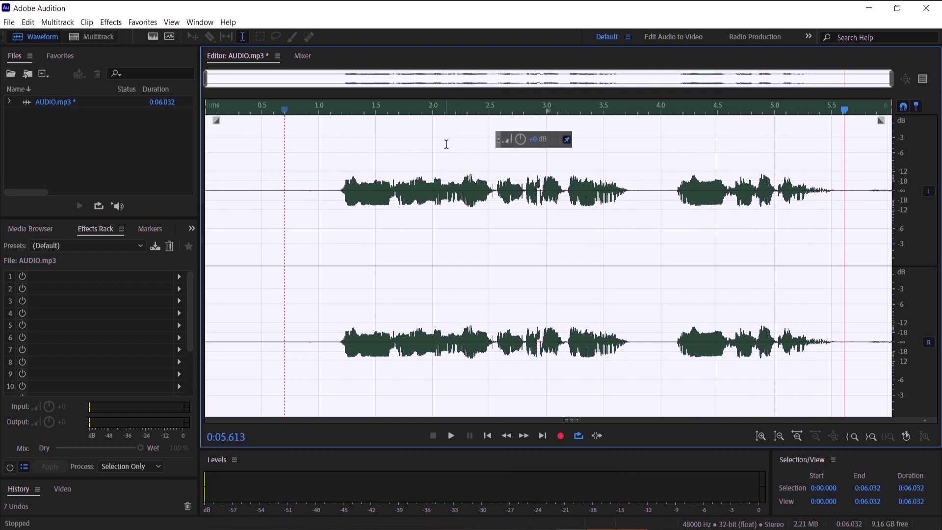